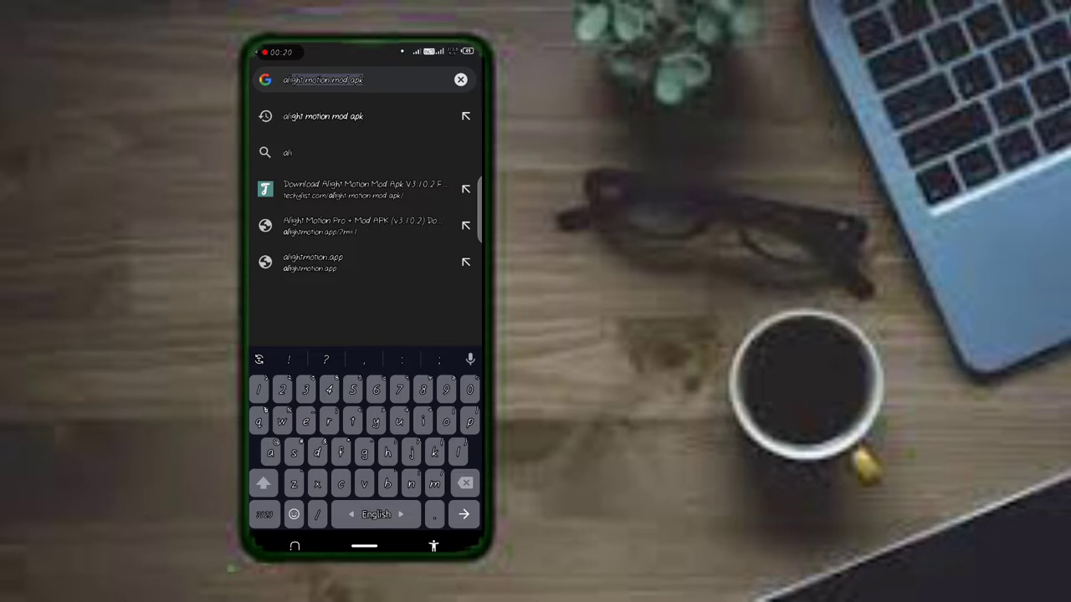
# Run the 'alight motion mod apk' search and open the APKDONE Alight Motion MOD APK result.
pyautogui.press('Return')
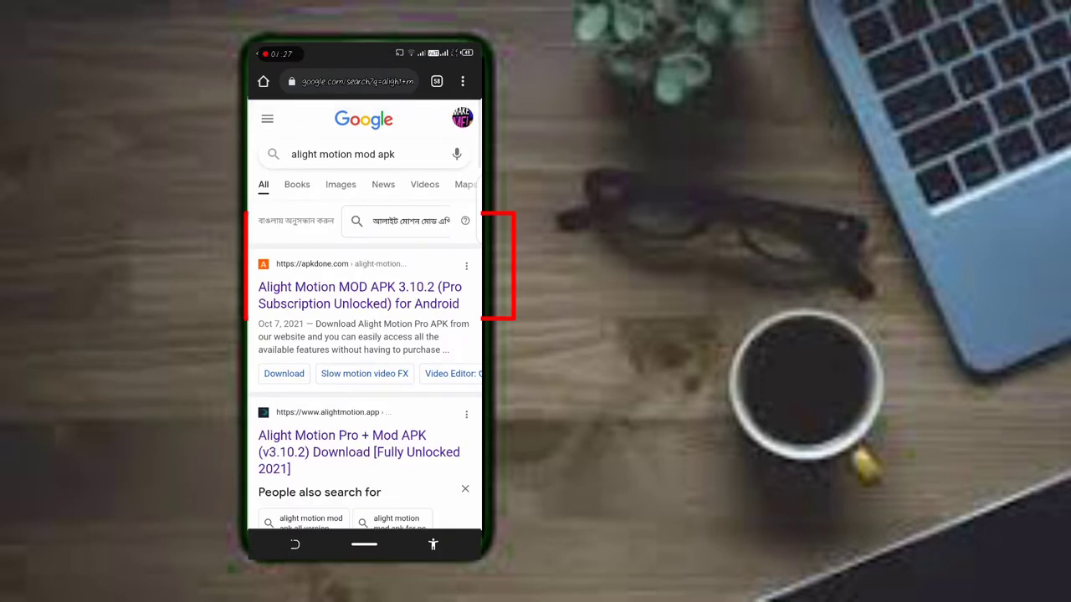
pyautogui.click(360, 294)
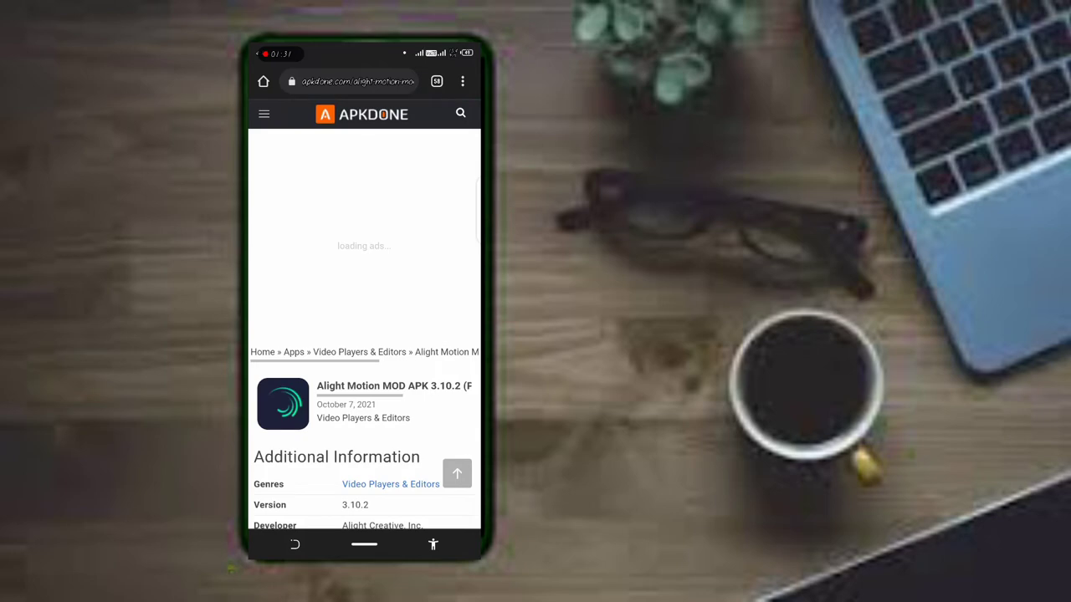
pyautogui.scroll(-4, 363, 334)
pyautogui.scroll(-3, 364, 334)
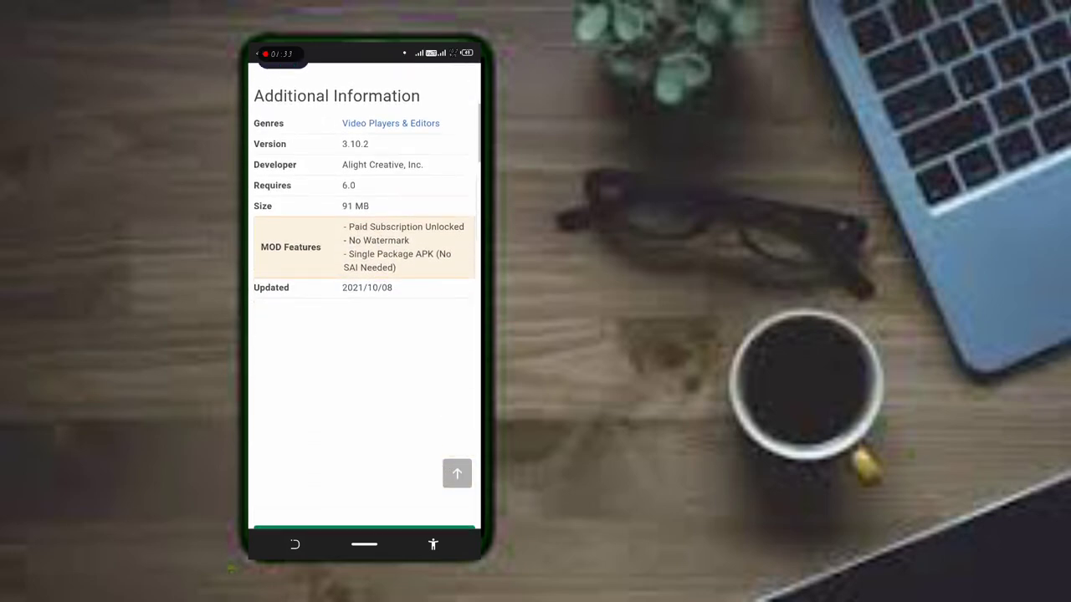
pyautogui.scroll(-4, 364, 335)
pyautogui.scroll(-15, 363, 334)
# Browse the Alight Motion listing and go to its MOD APK 3.10.2 download page.
pyautogui.scroll(2, 364, 335)
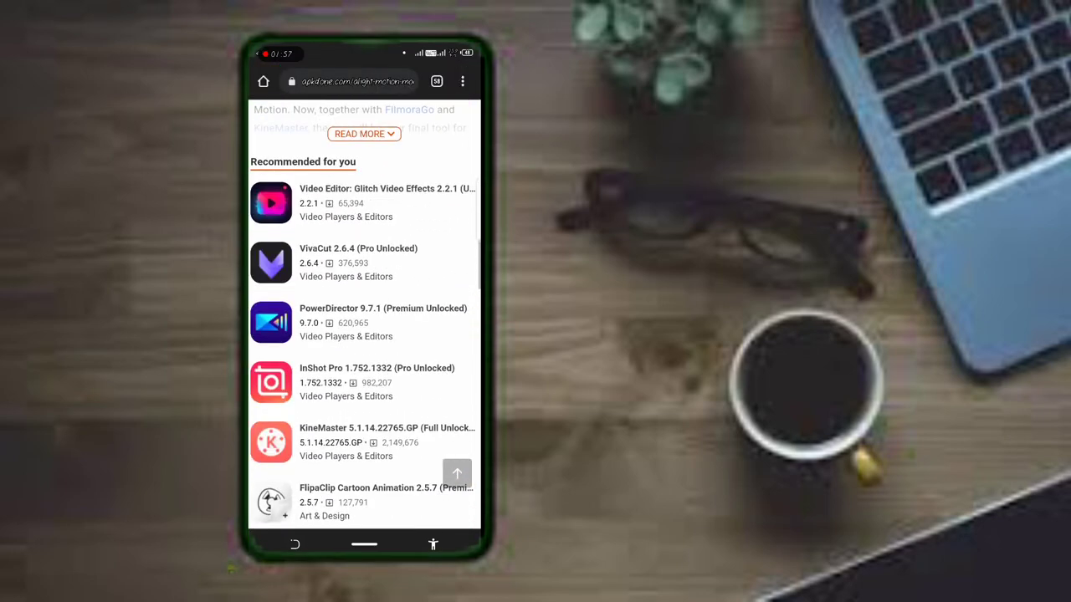
pyautogui.scroll(2, 363, 334)
pyautogui.scroll(3, 363, 335)
pyautogui.scroll(-1, 363, 335)
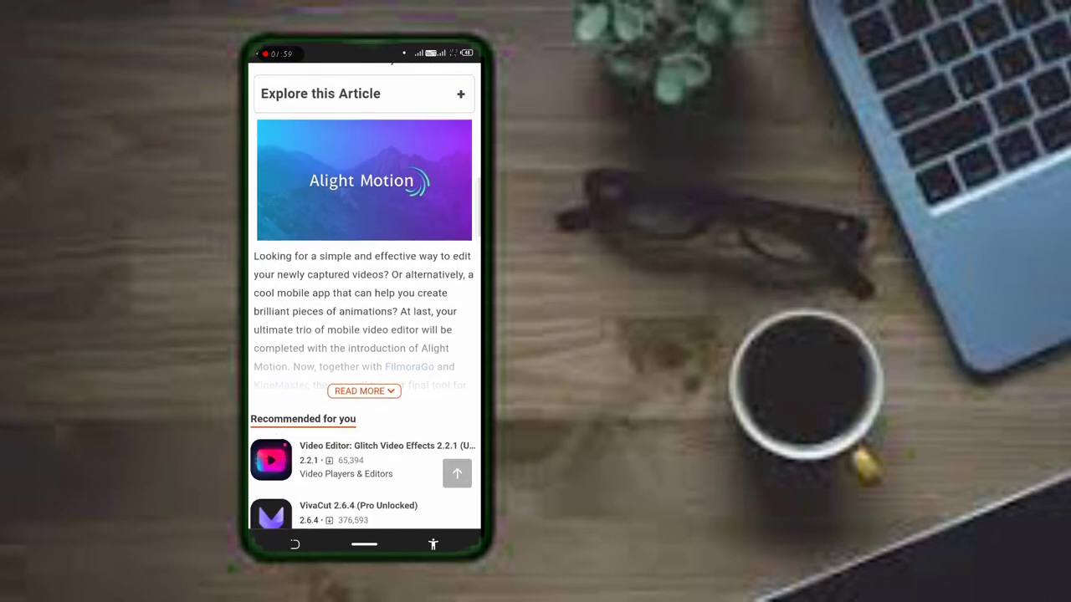
pyautogui.scroll(-4, 363, 335)
pyautogui.scroll(-5, 363, 335)
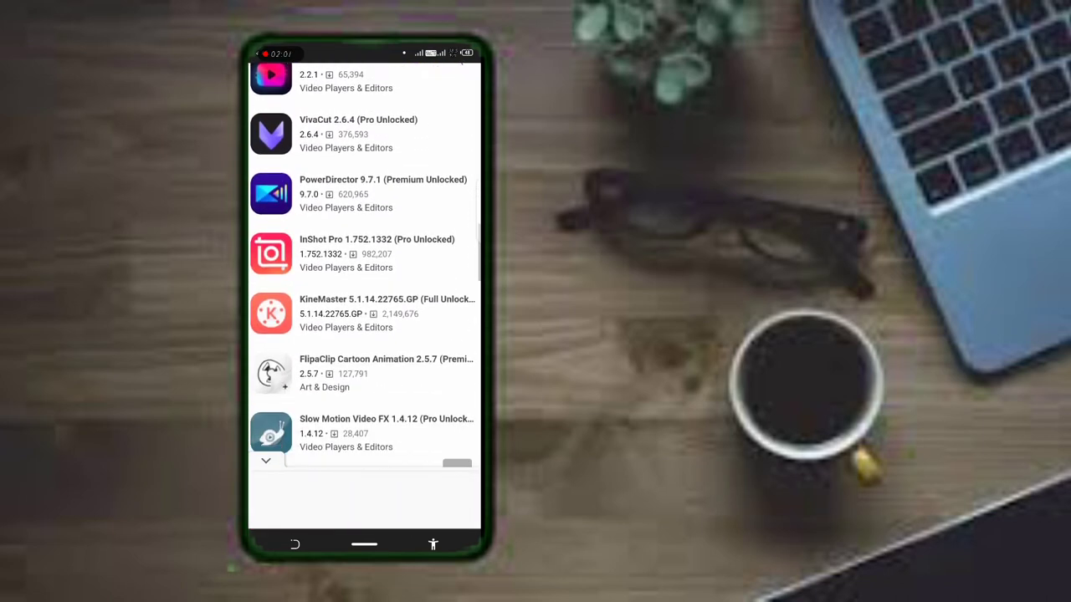
pyautogui.scroll(-2, 364, 335)
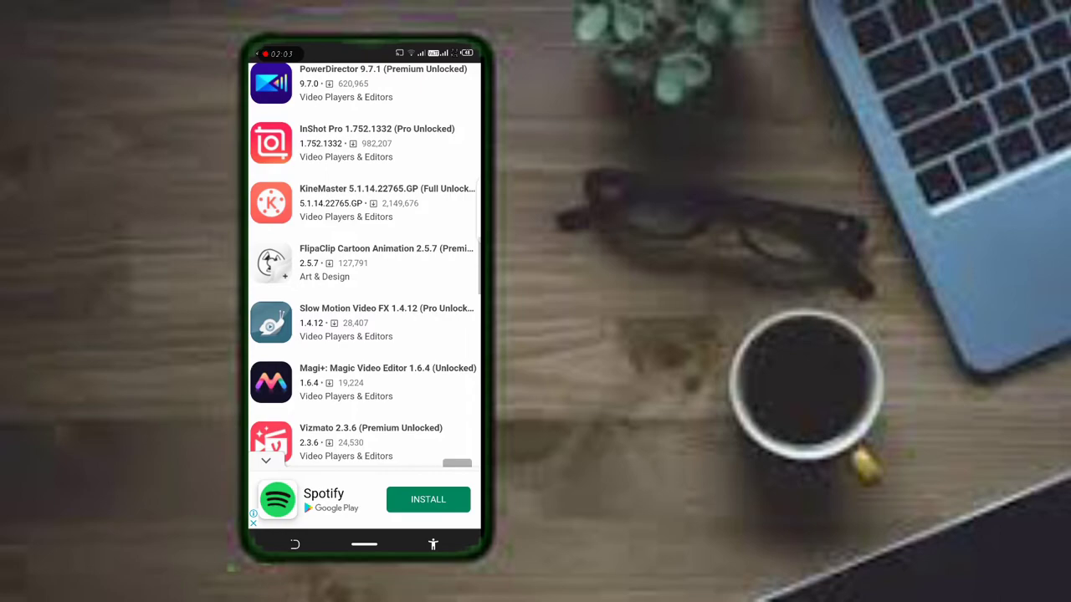
pyautogui.scroll(-2, 363, 293)
pyautogui.scroll(-4, 363, 293)
pyautogui.scroll(-3, 363, 293)
pyautogui.scroll(3, 363, 293)
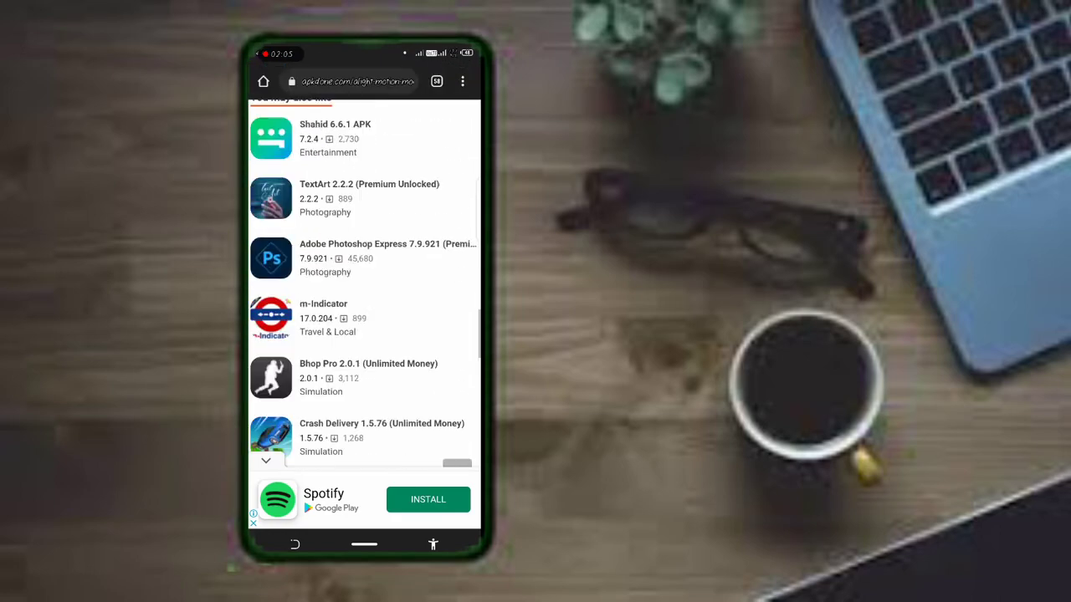
pyautogui.scroll(10, 363, 293)
pyautogui.scroll(5, 363, 293)
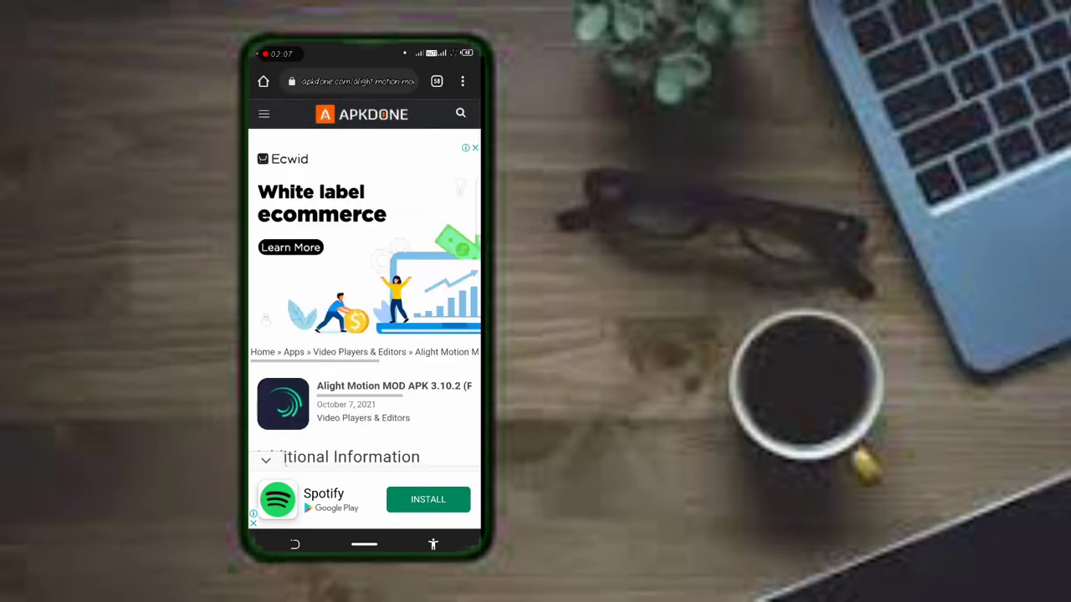
pyautogui.scroll(-1, 363, 293)
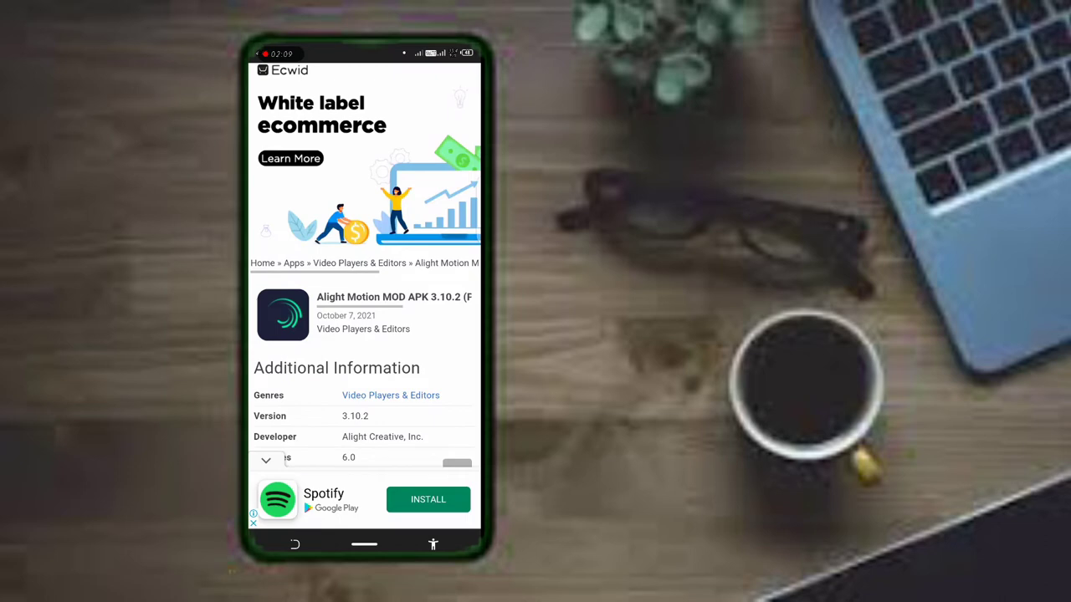
pyautogui.scroll(-1, 363, 292)
pyautogui.scroll(-1, 363, 292)
pyautogui.scroll(-1, 363, 293)
pyautogui.scroll(-1, 363, 293)
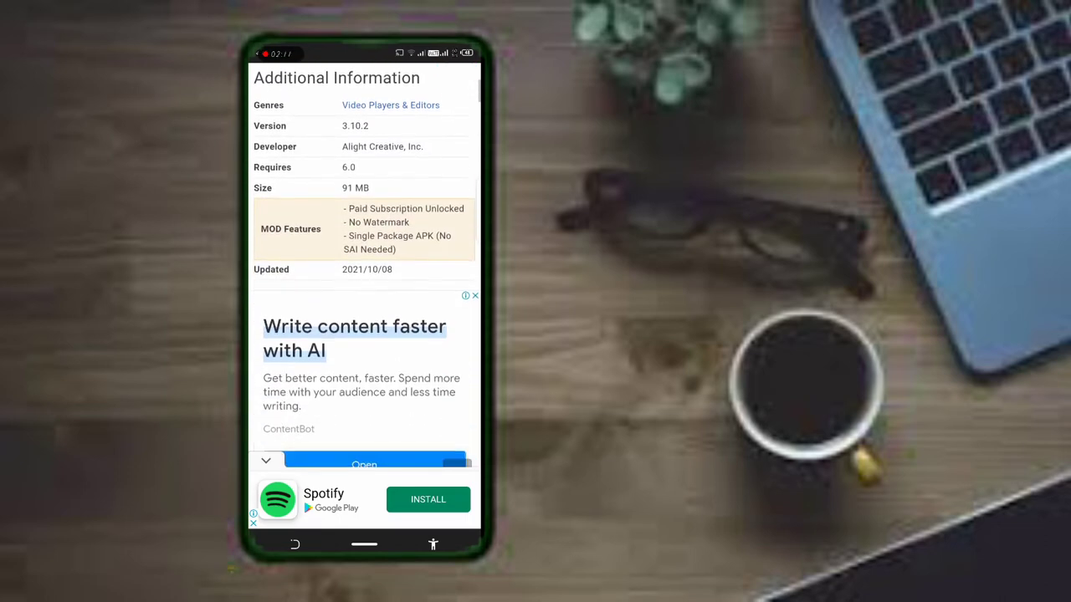
pyautogui.scroll(-2, 364, 293)
pyautogui.scroll(-3, 363, 293)
pyautogui.scroll(2, 363, 293)
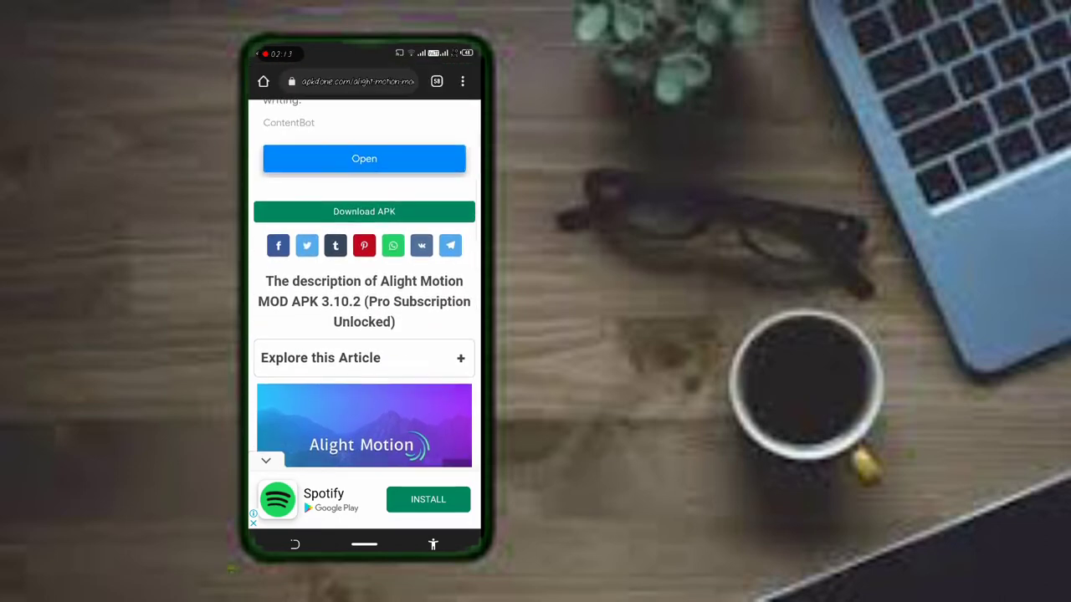
pyautogui.click(364, 211)
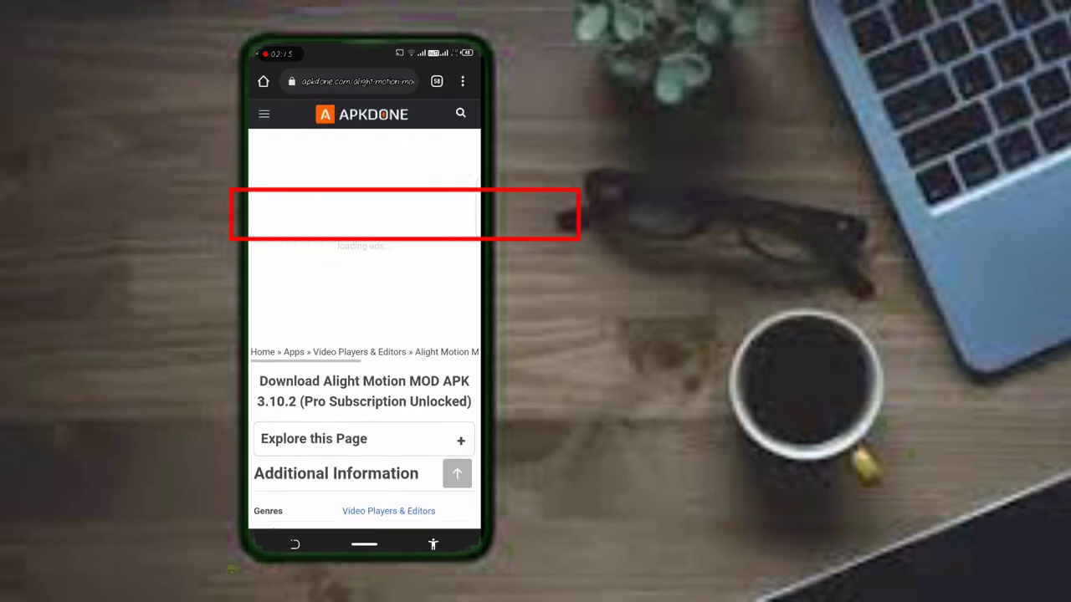
# Scroll the APKDONE download page to the 'Download APK File [MOD] v3.10.2' link.
pyautogui.scroll(-1, 364, 292)
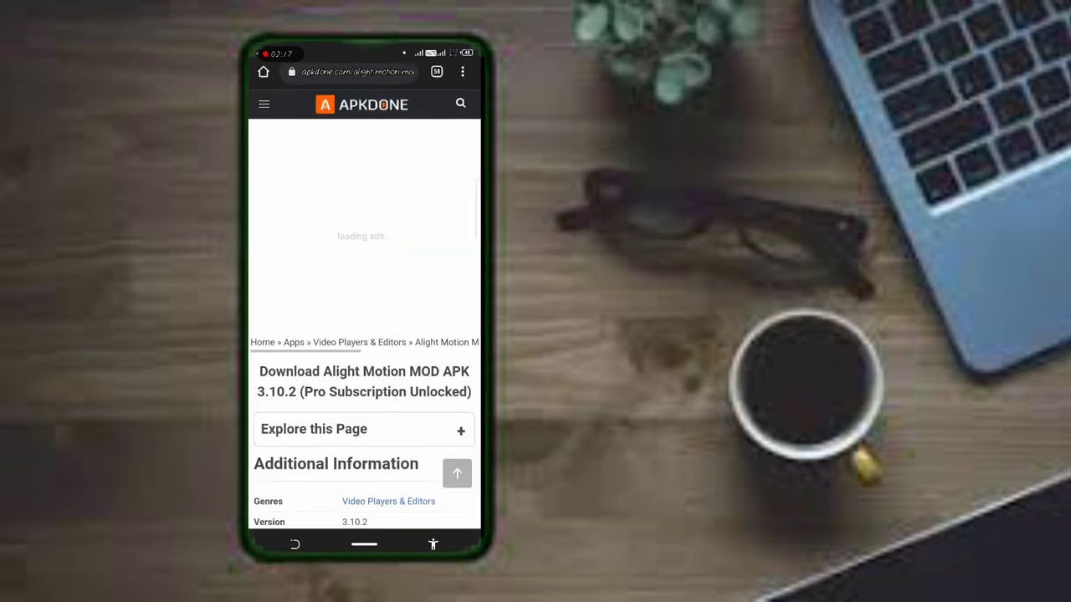
pyautogui.scroll(-4, 364, 293)
pyautogui.scroll(-2, 364, 293)
pyautogui.scroll(-3, 364, 293)
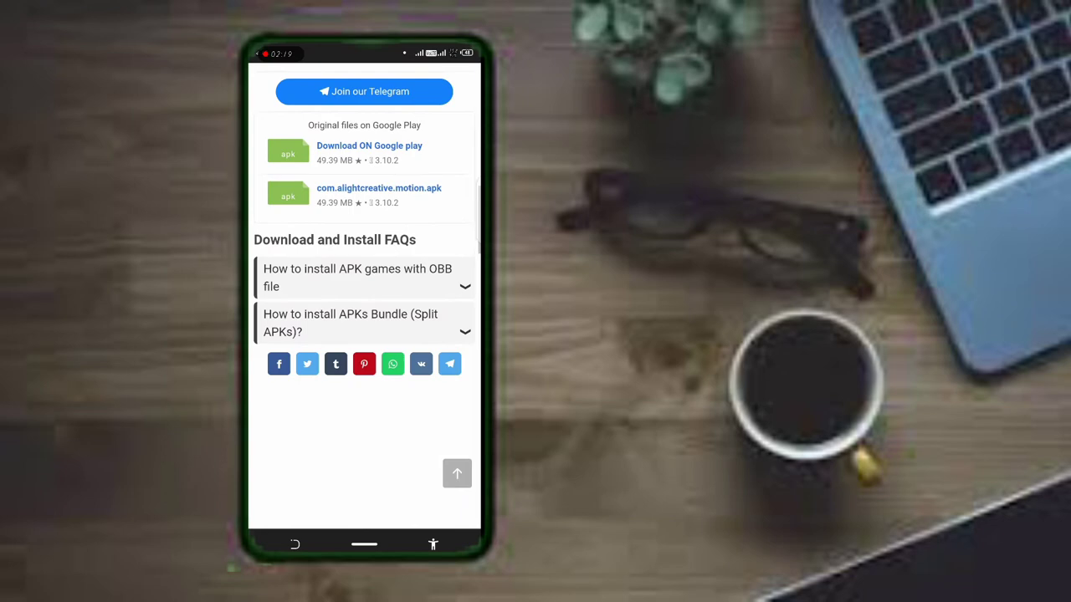
pyautogui.scroll(2, 364, 293)
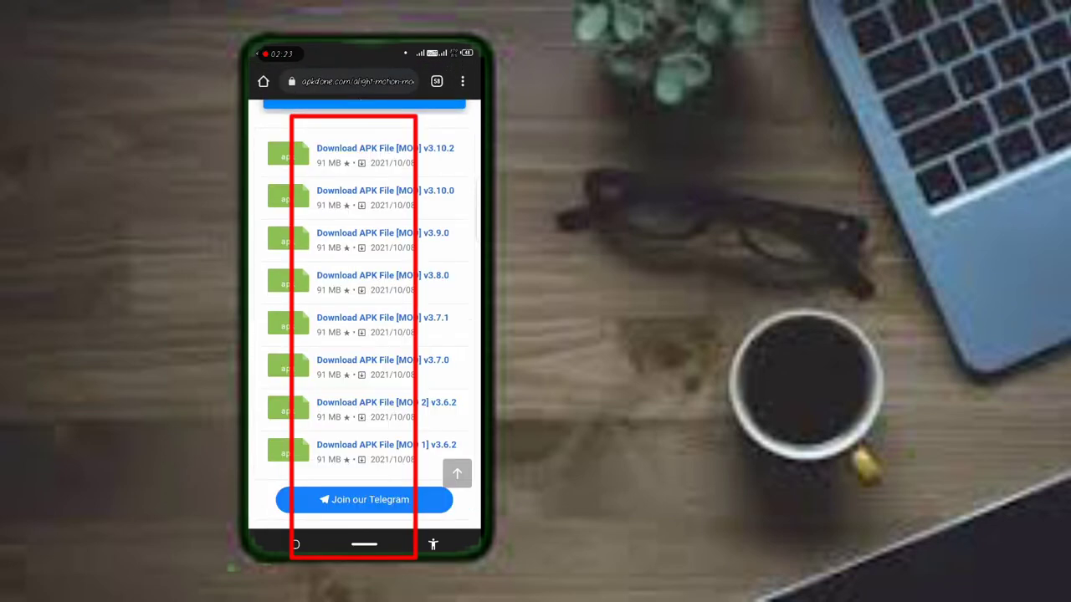
pyautogui.scroll(2, 364, 309)
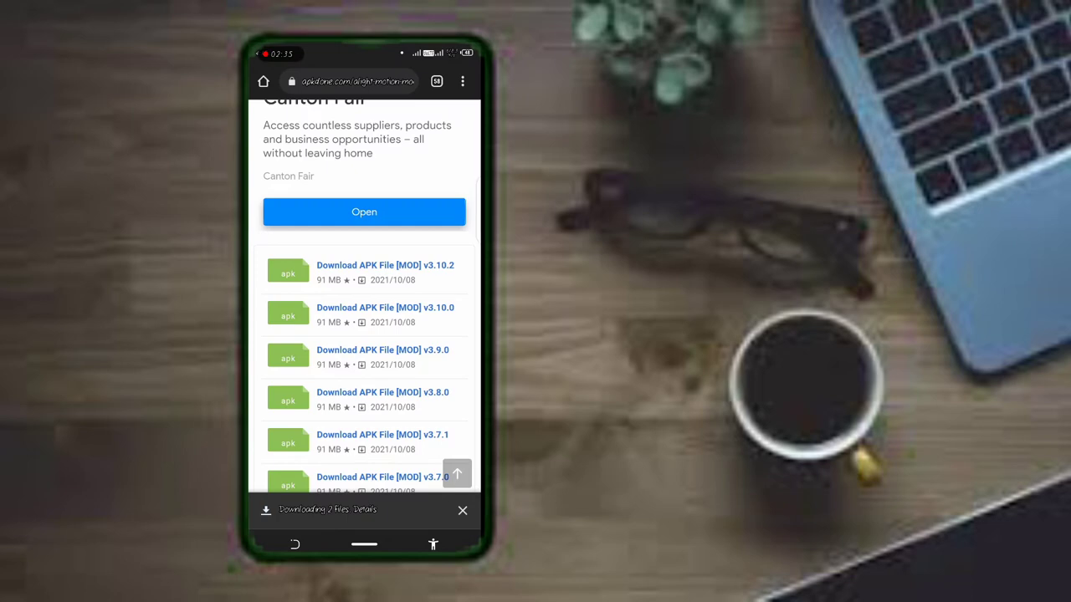
# Bring up Chrome's Downloads list from the browser menu.
pyautogui.click(463, 81)
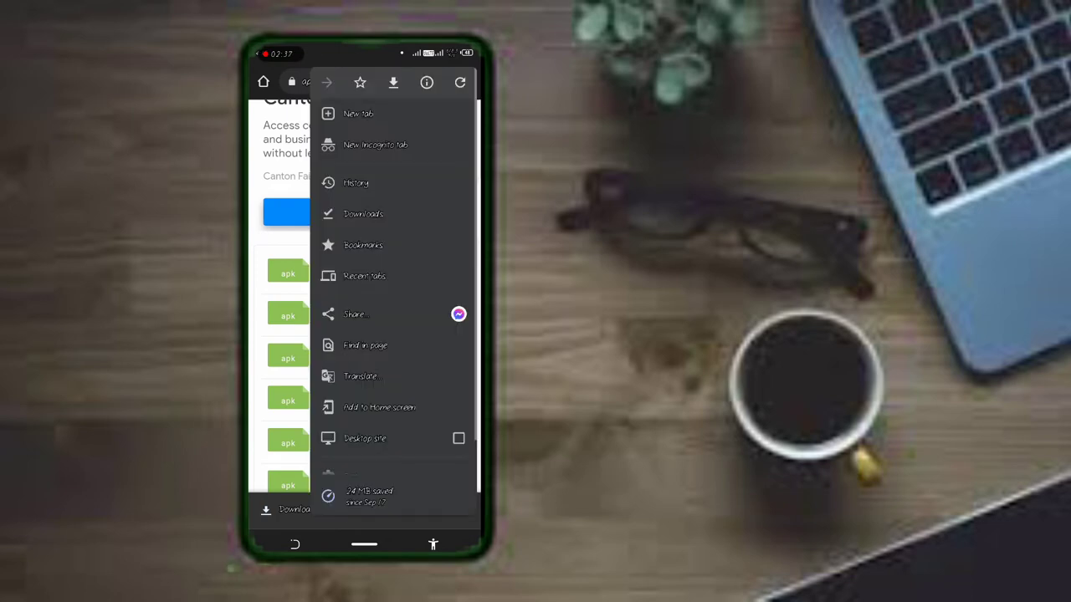
pyautogui.press('Escape')
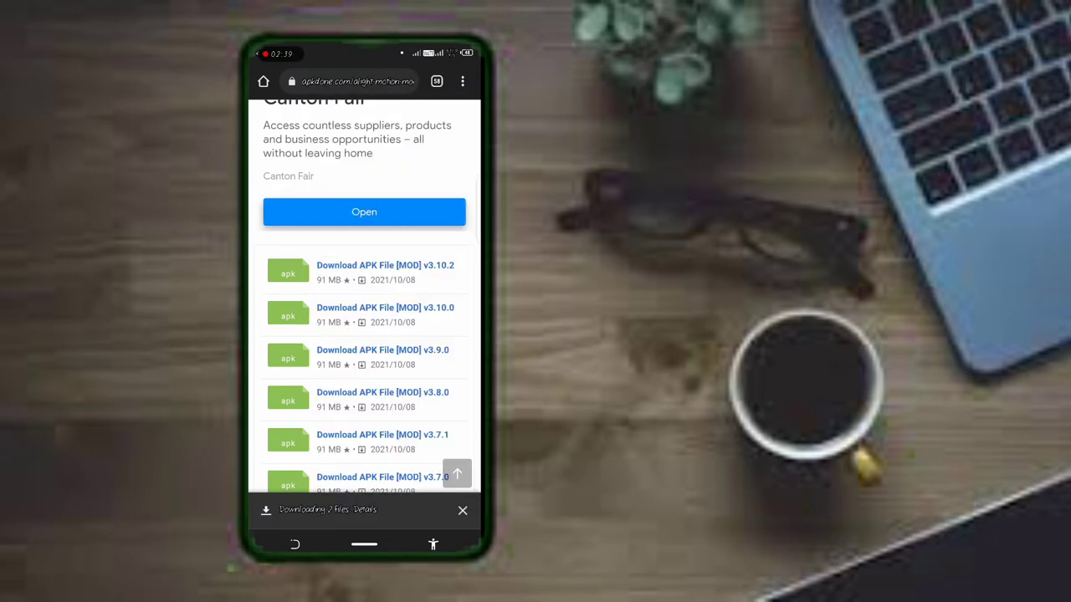
pyautogui.click(365, 510)
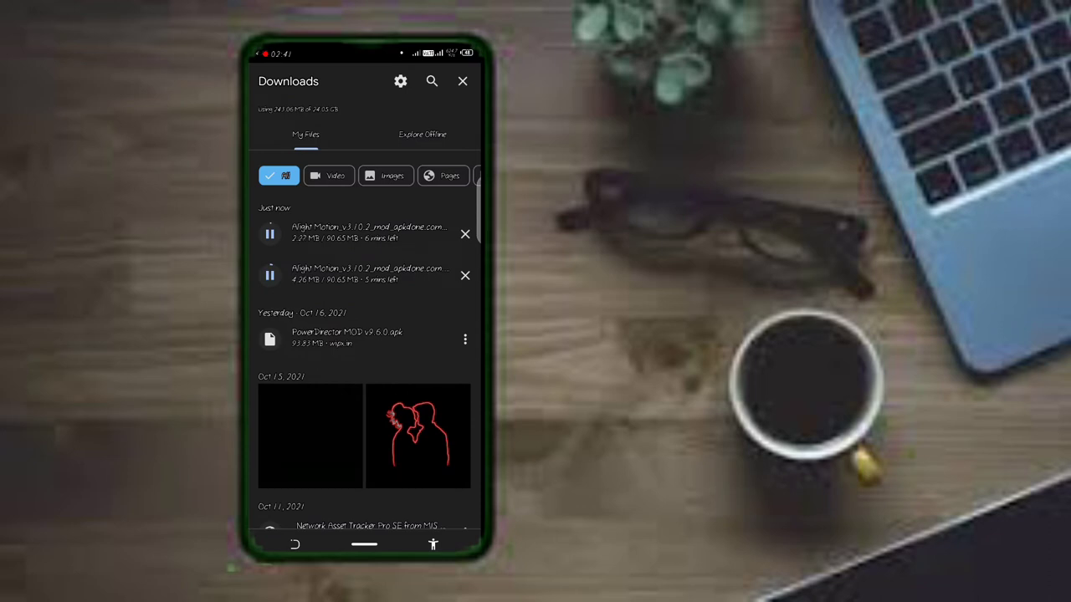
# Cancel both in-progress Alight Motion downloads and leave the Downloads screen.
pyautogui.click(466, 276)
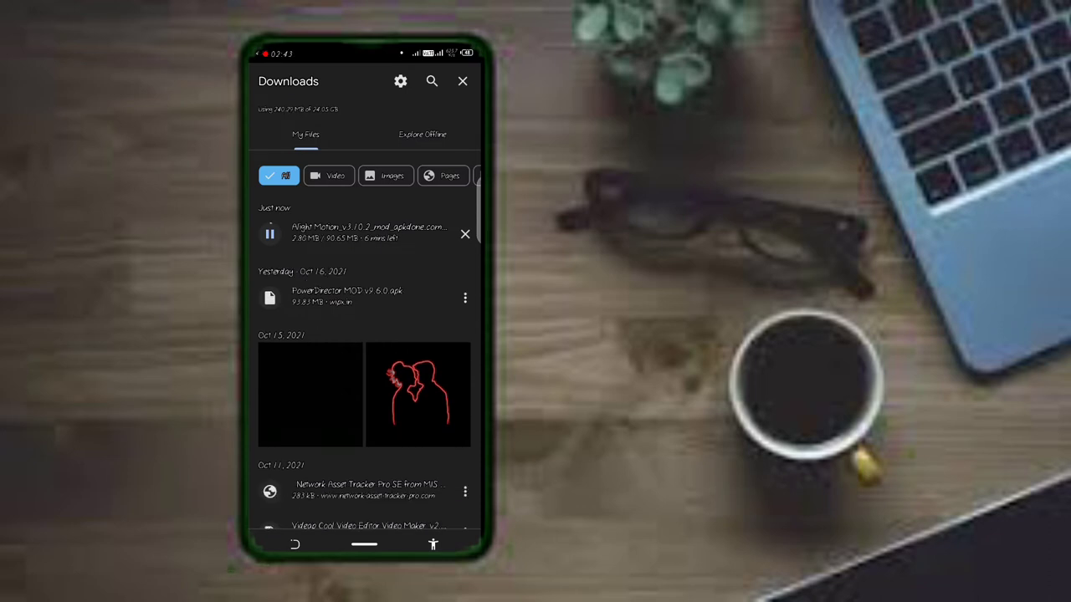
pyautogui.click(466, 234)
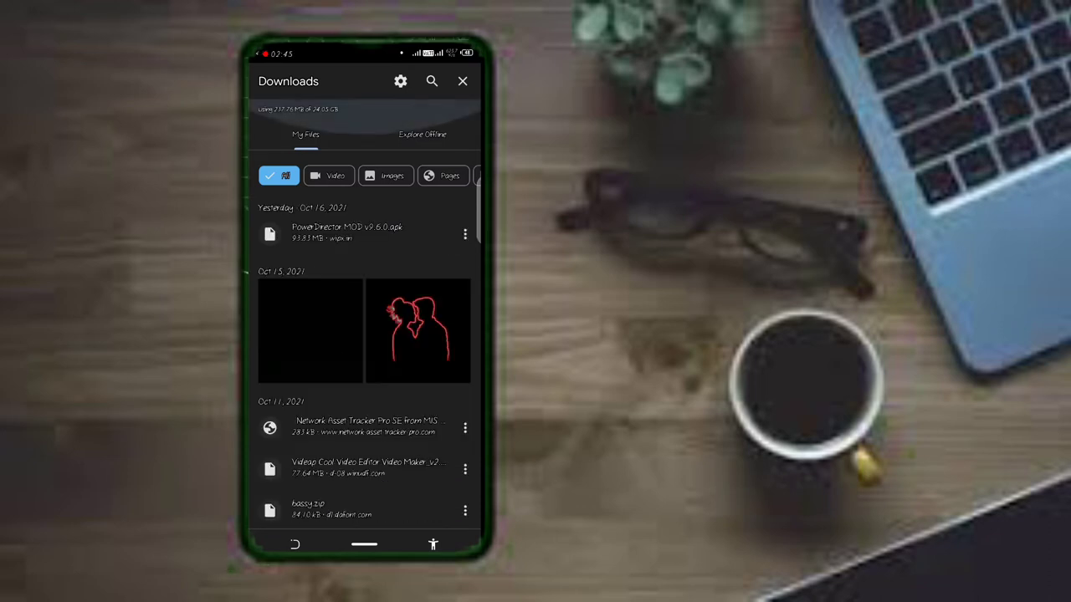
pyautogui.click(364, 545)
pyautogui.click(463, 382)
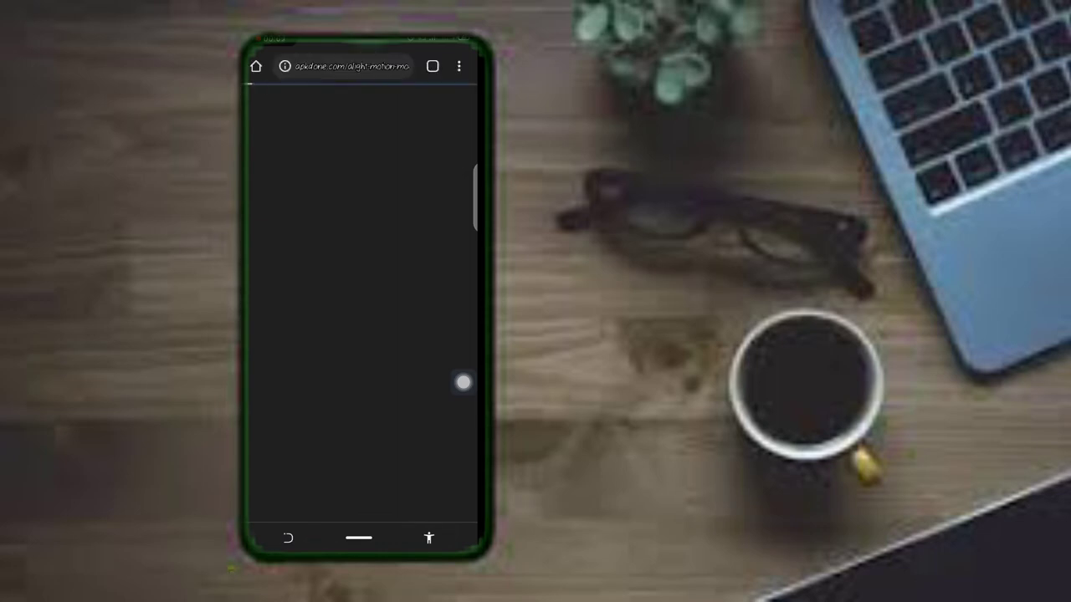
pyautogui.click(459, 66)
pyautogui.press('Escape')
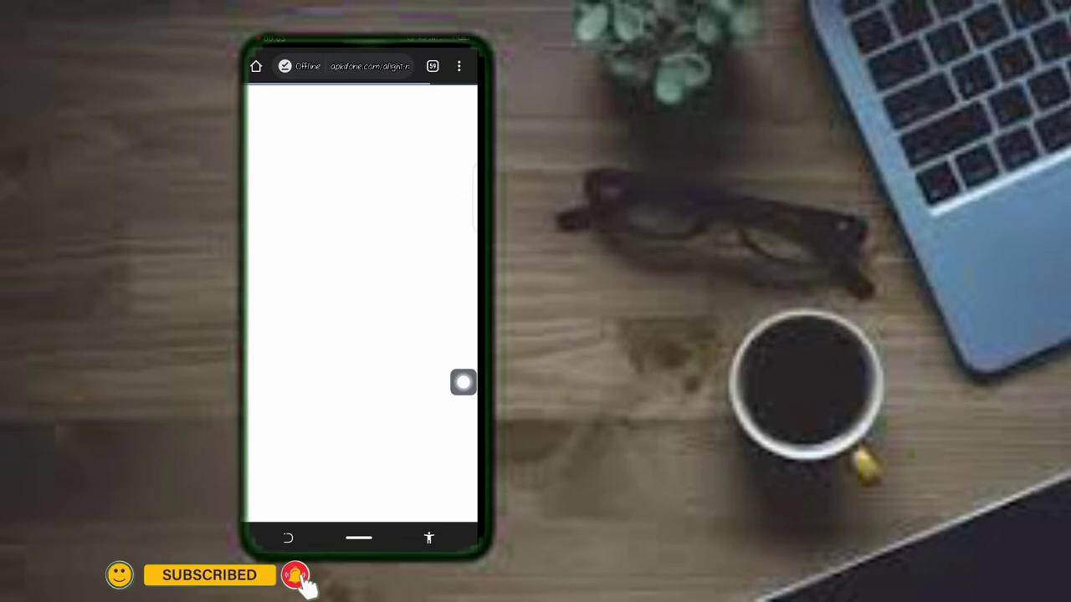